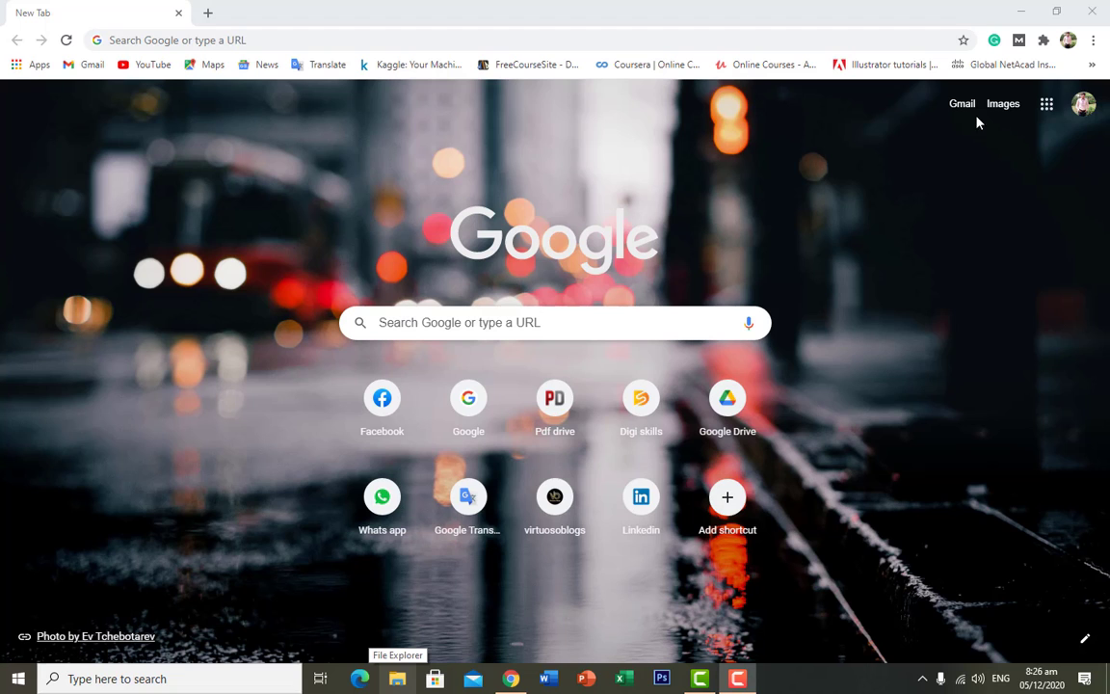
# - Open Jamboard from the list of Google apps
pyautogui.click(1046, 105)
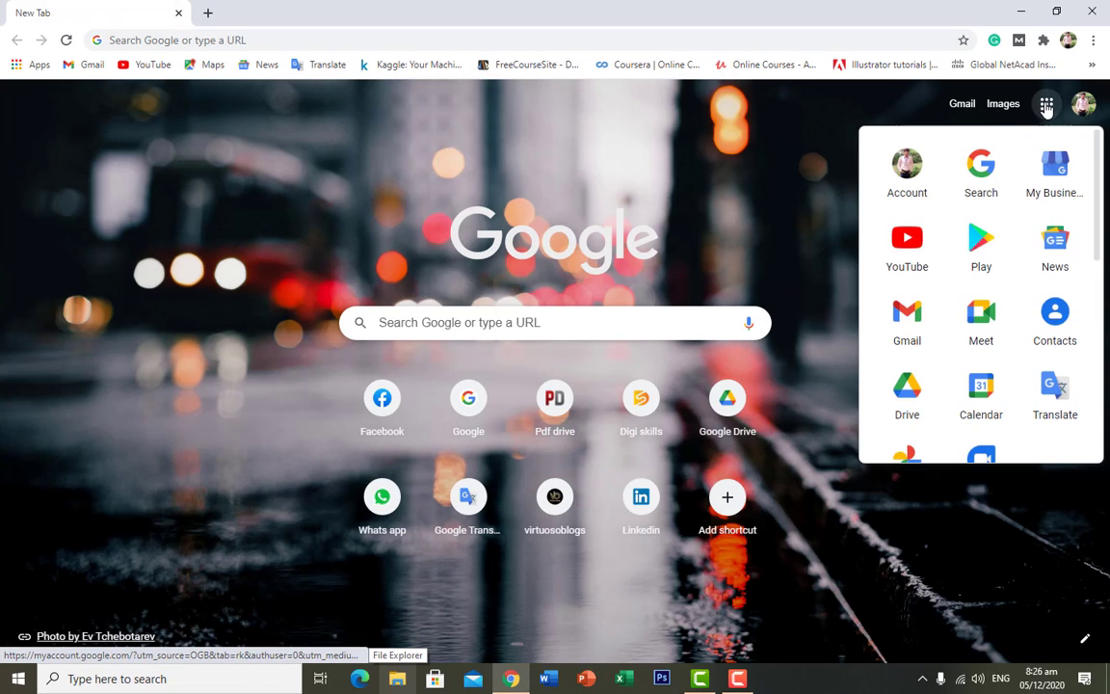
pyautogui.scroll(-3, 997, 268)
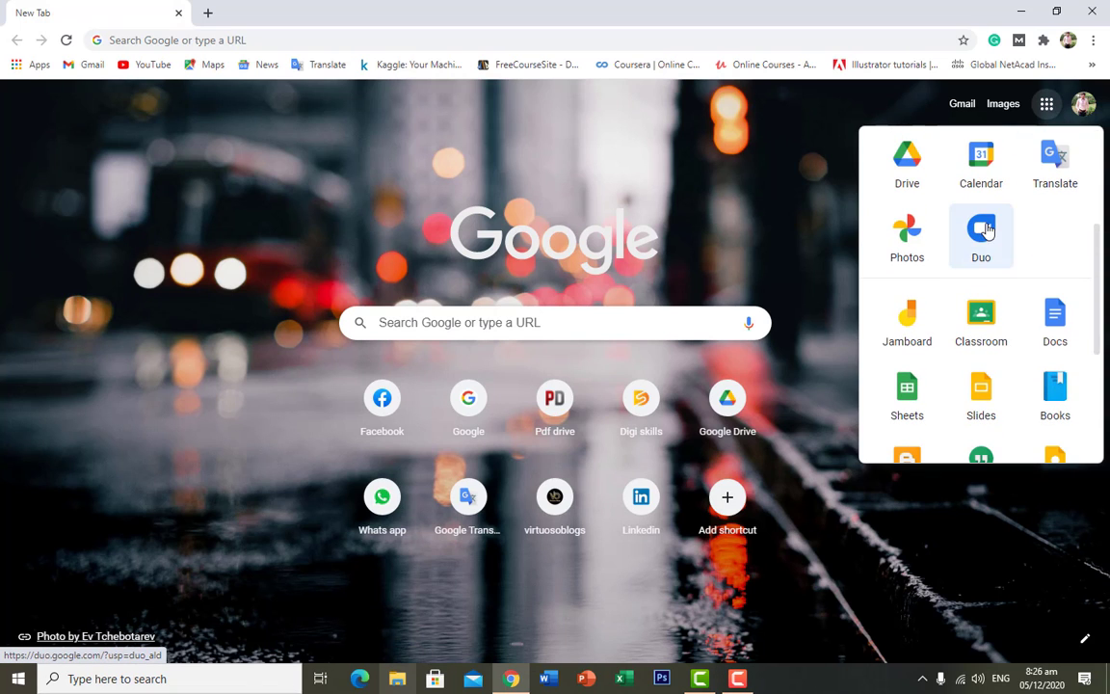
pyautogui.scroll(-2, 983, 232)
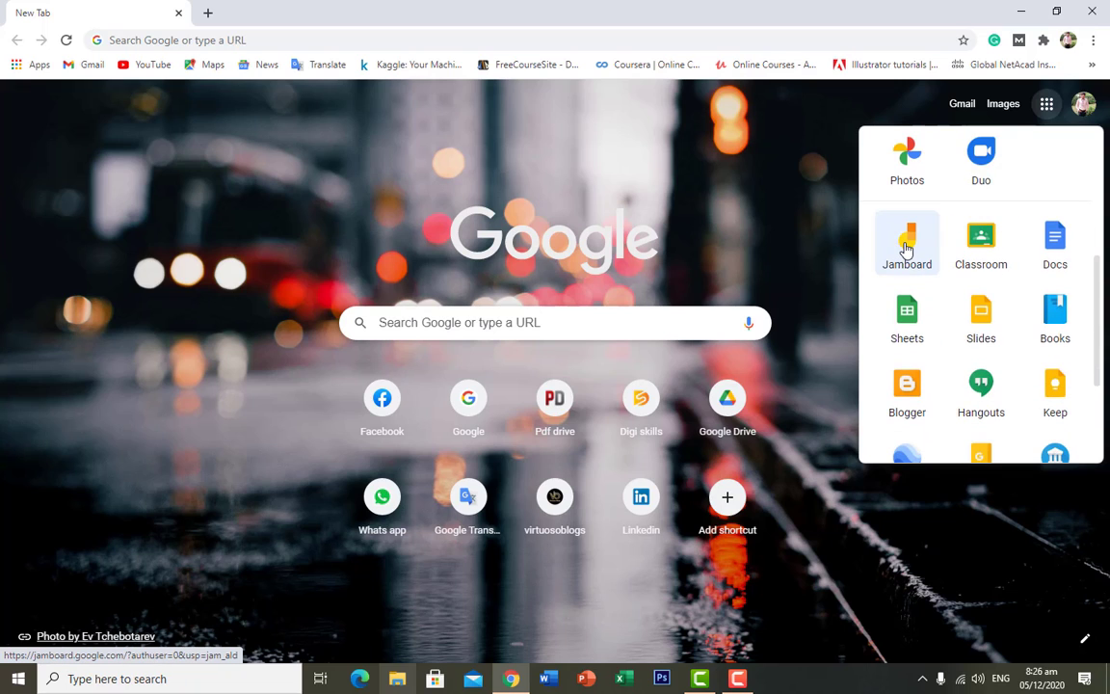
pyautogui.moveTo(906, 249)
pyautogui.mouseDown()
pyautogui.moveTo(1079, 267)
pyautogui.moveTo(1021, 152)
pyautogui.moveTo(909, 238)
pyautogui.moveTo(900, 260)
pyautogui.mouseUp()
pyautogui.scroll(3, 929, 530)
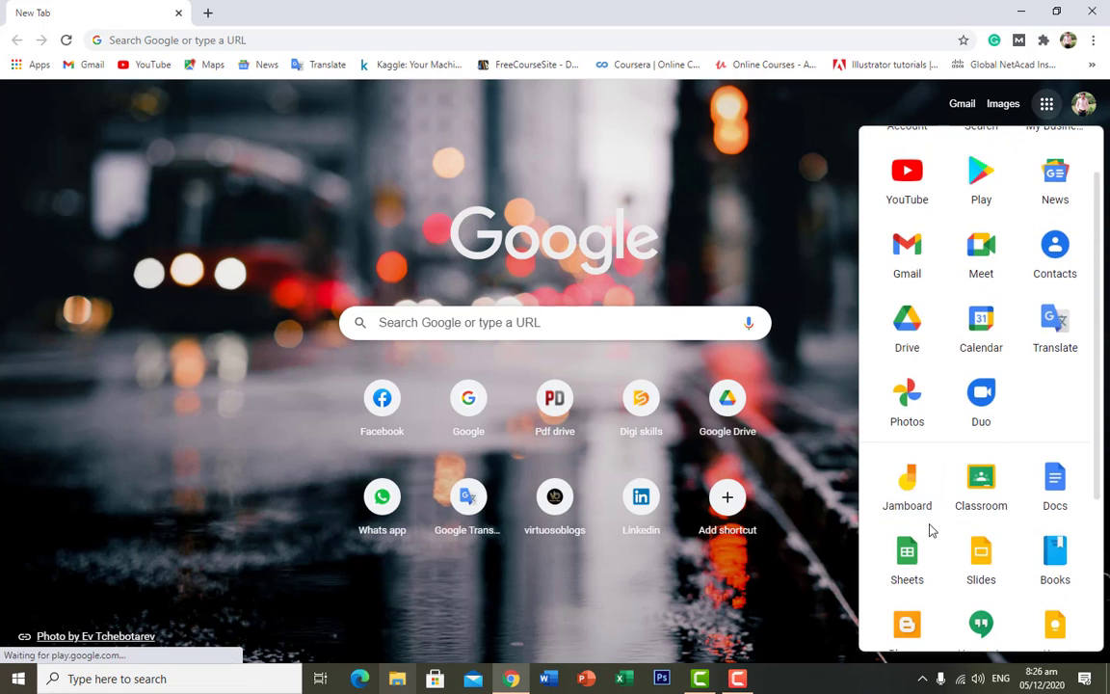
pyautogui.moveTo(911, 496); pyautogui.dragTo(889, 486)
pyautogui.scroll(-1, 911, 453)
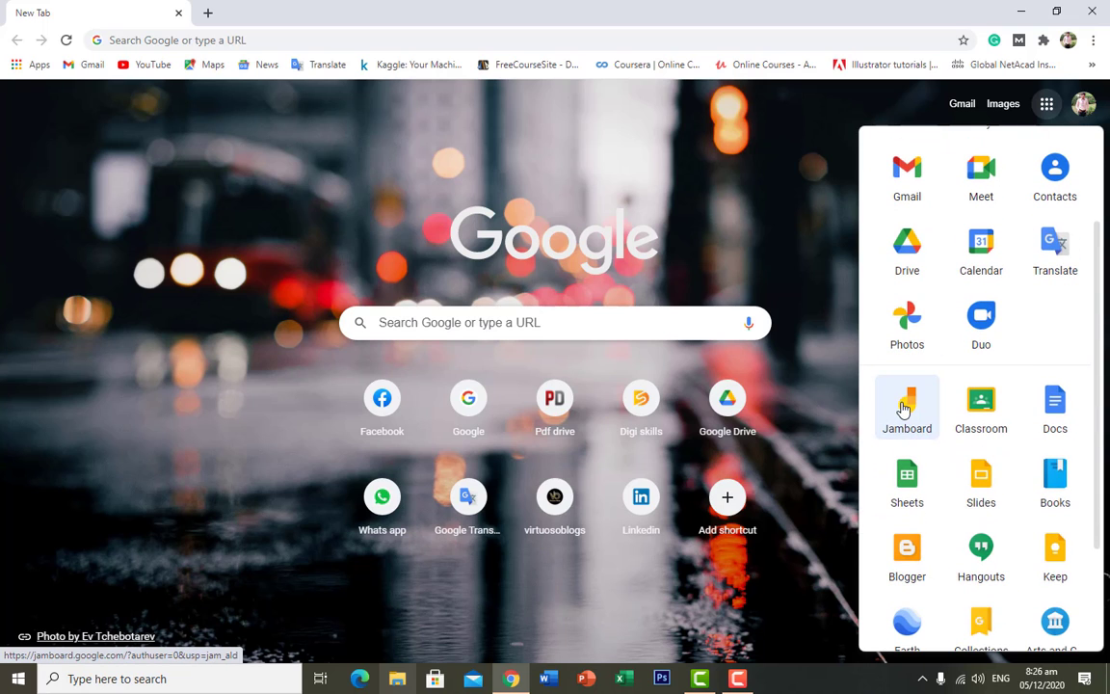
pyautogui.click(903, 410)
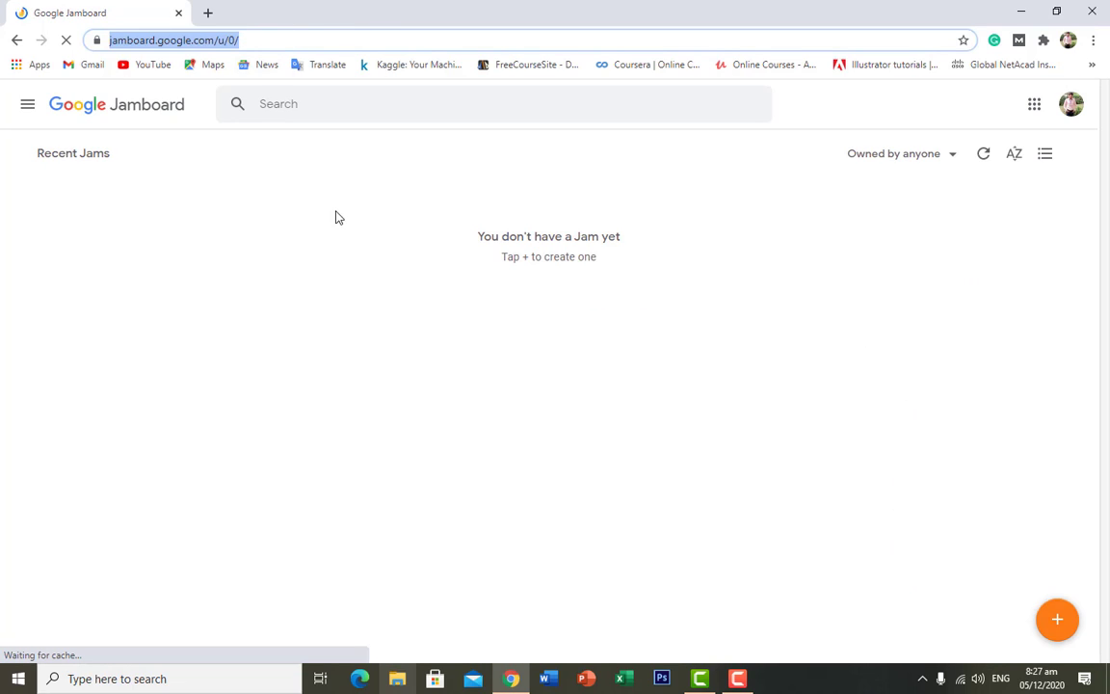
# - Open the Jamboard site through a Google search in a separate browser tab and close that tab
pyautogui.click(208, 13)
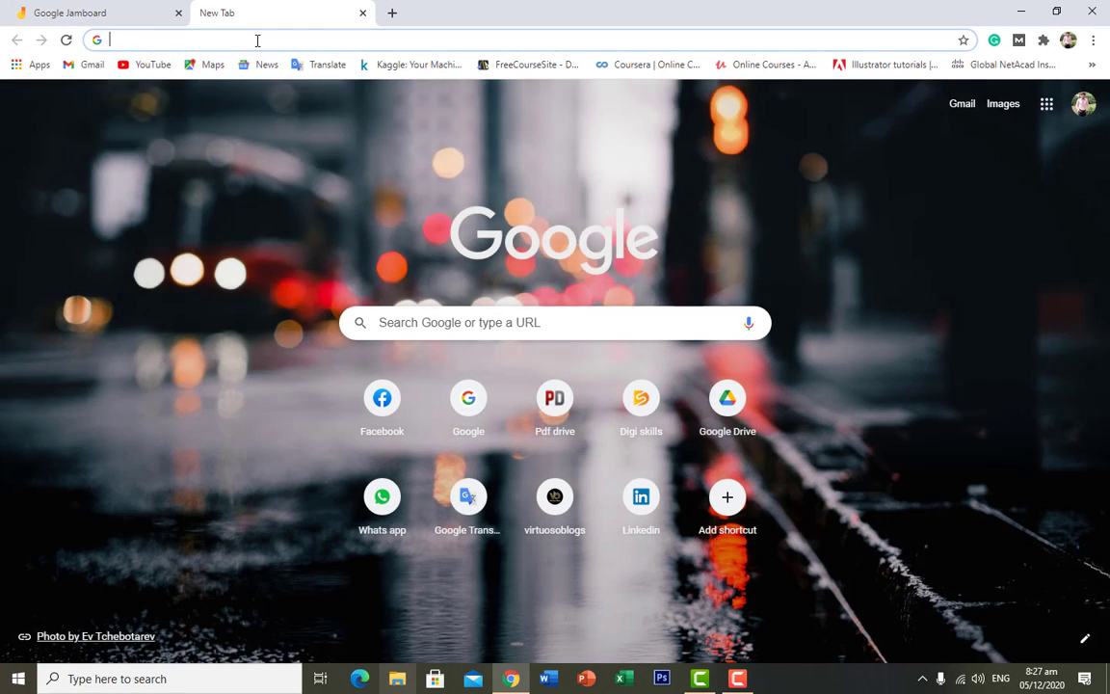
pyautogui.write('jamv')
pyautogui.press('BackSpace')
pyautogui.write('biard')
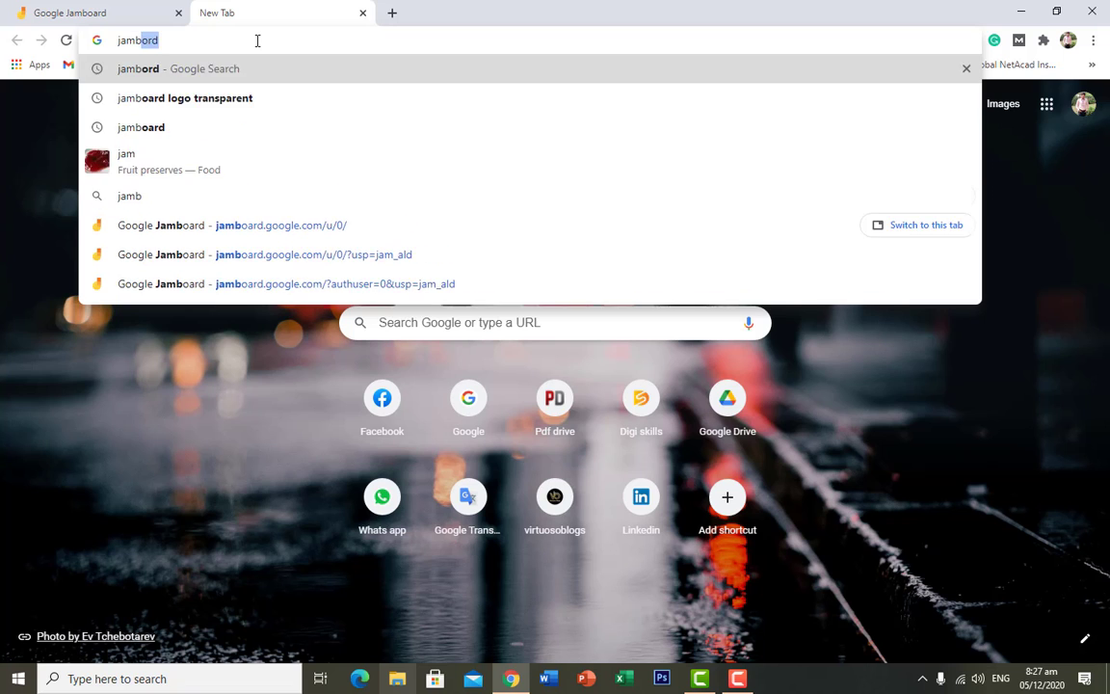
pyautogui.press('Return')
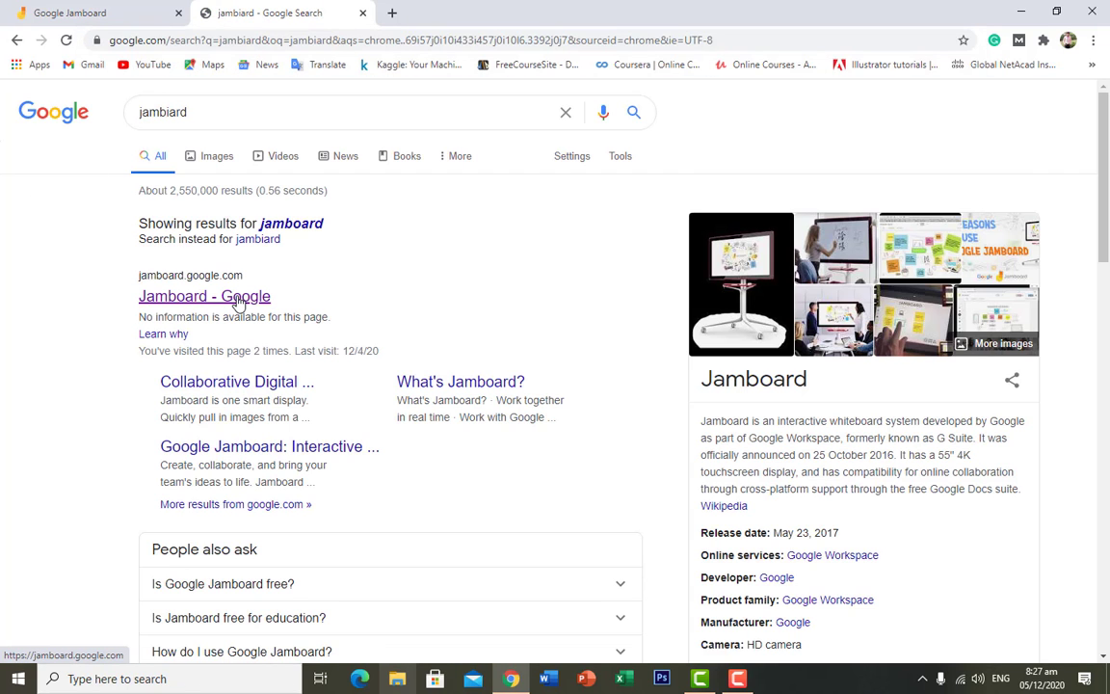
pyautogui.click(238, 302)
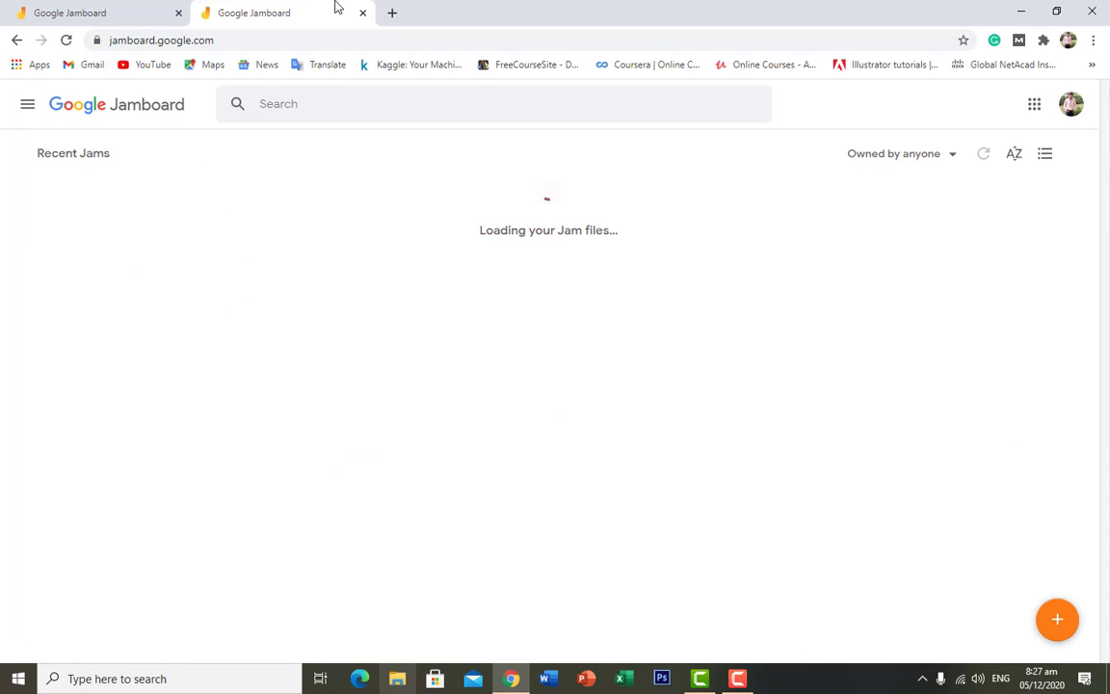
pyautogui.click(362, 14)
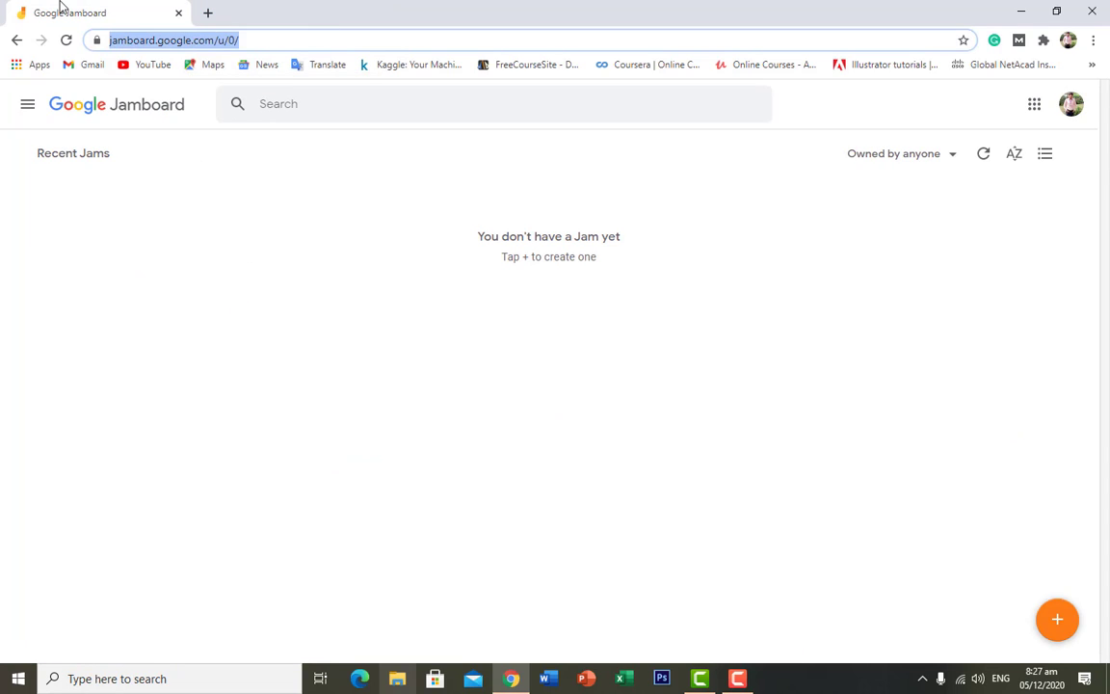
pyautogui.click(326, 321)
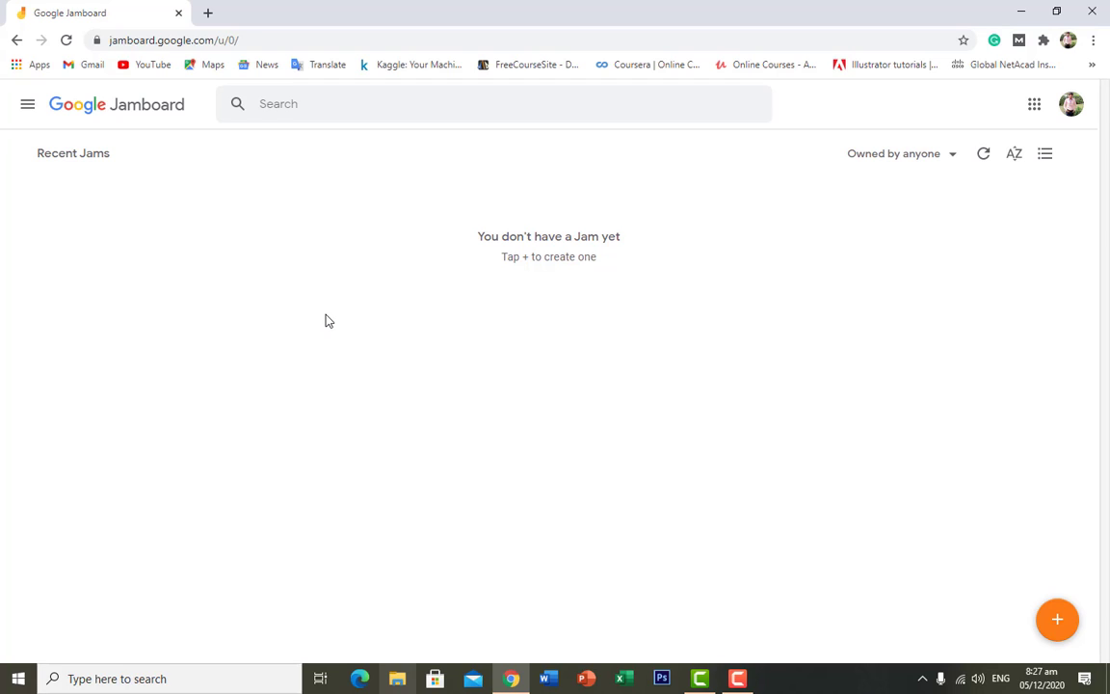
# - Create a new Jam and rename it "Daily Teachings"
pyautogui.click(1057, 620)
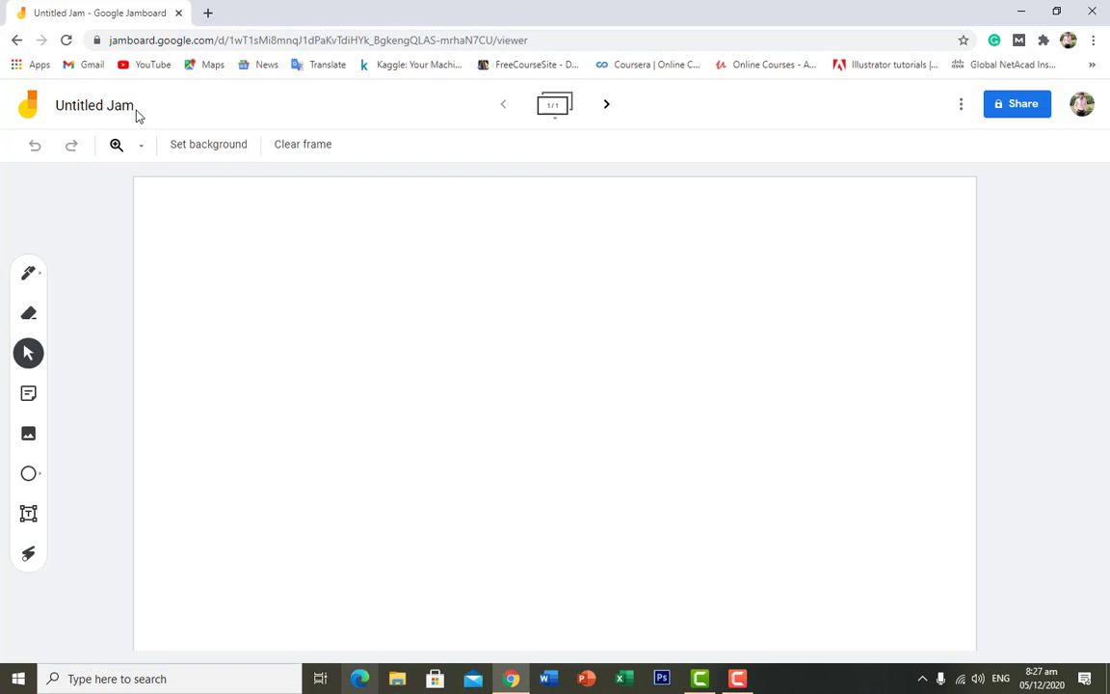
pyautogui.click(123, 106)
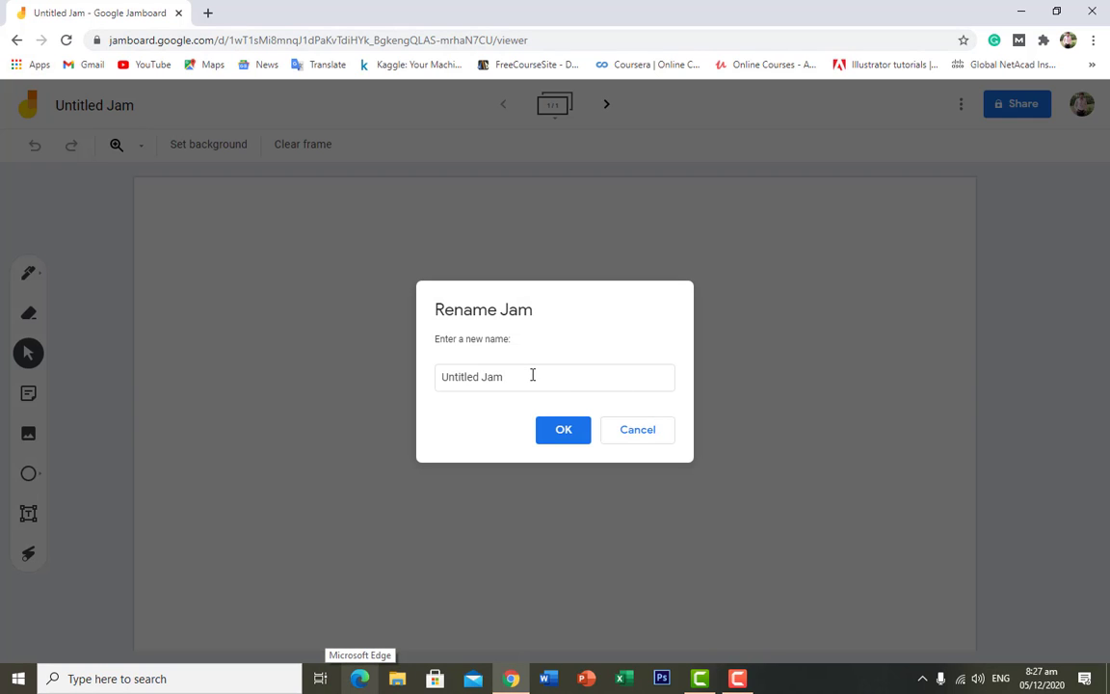
pyautogui.click(478, 377)
pyautogui.press('BackSpace')
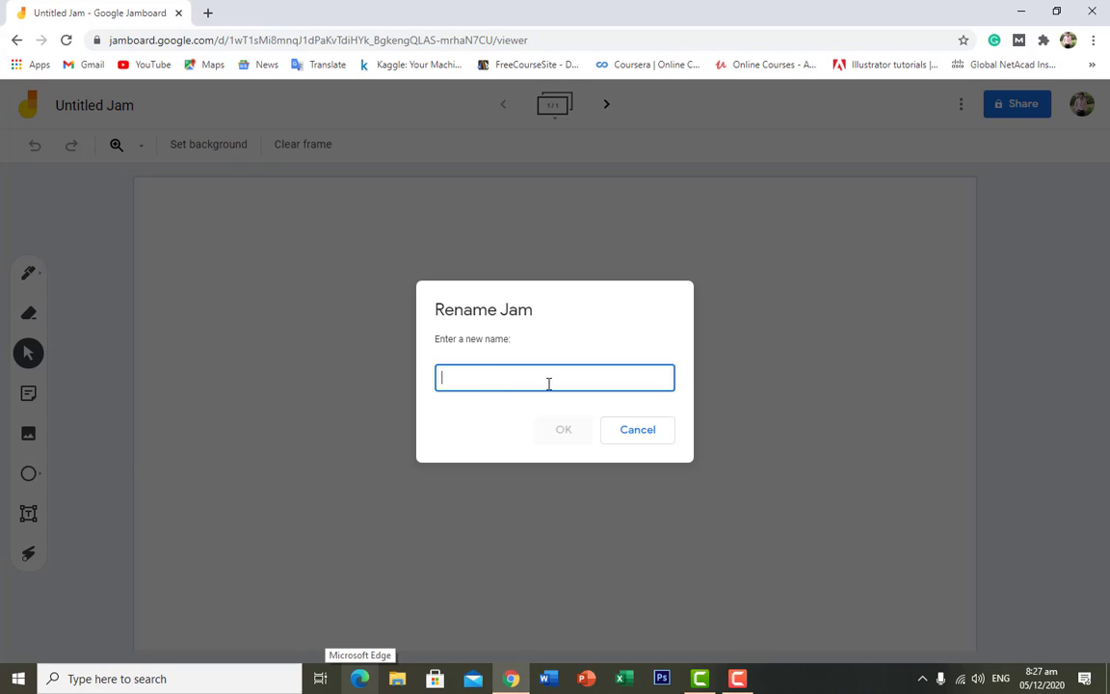
pyautogui.write('Daily Teachings')
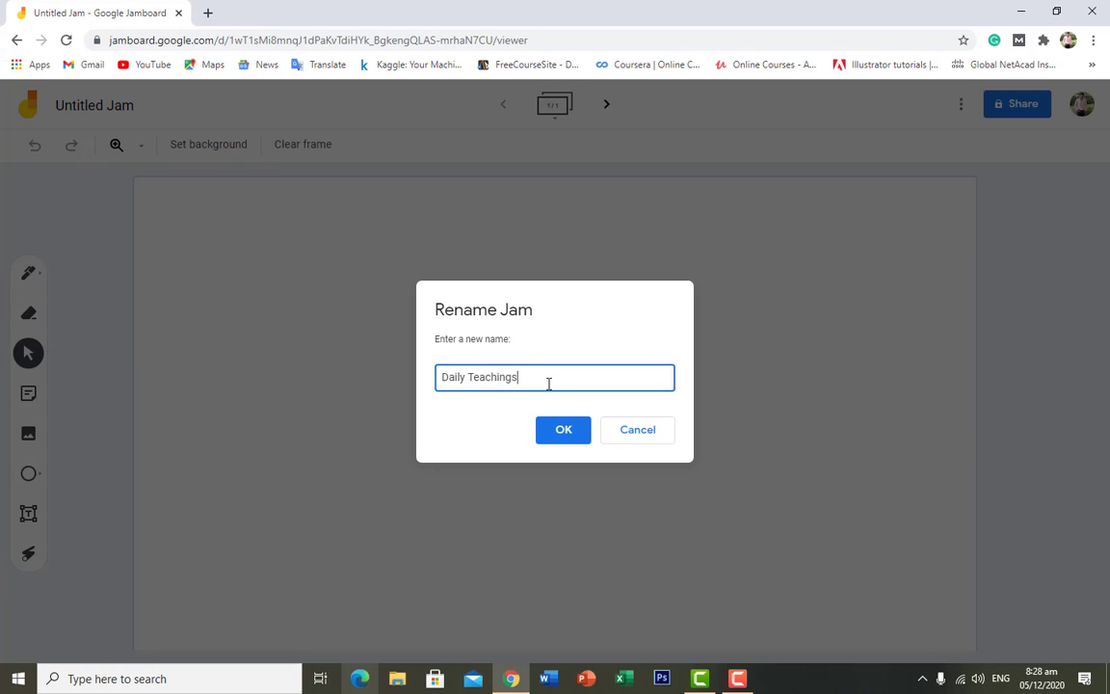
pyautogui.press('Return')
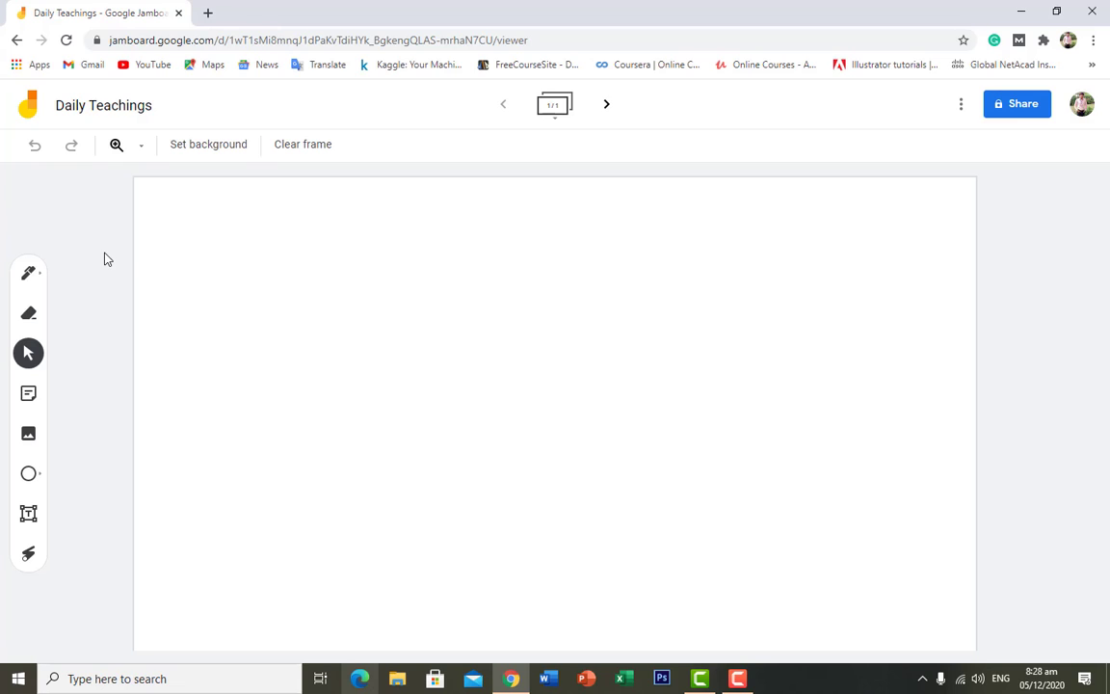
# - Start adding an image to the frame and search Google Images for "jamboard"
pyautogui.click(29, 436)
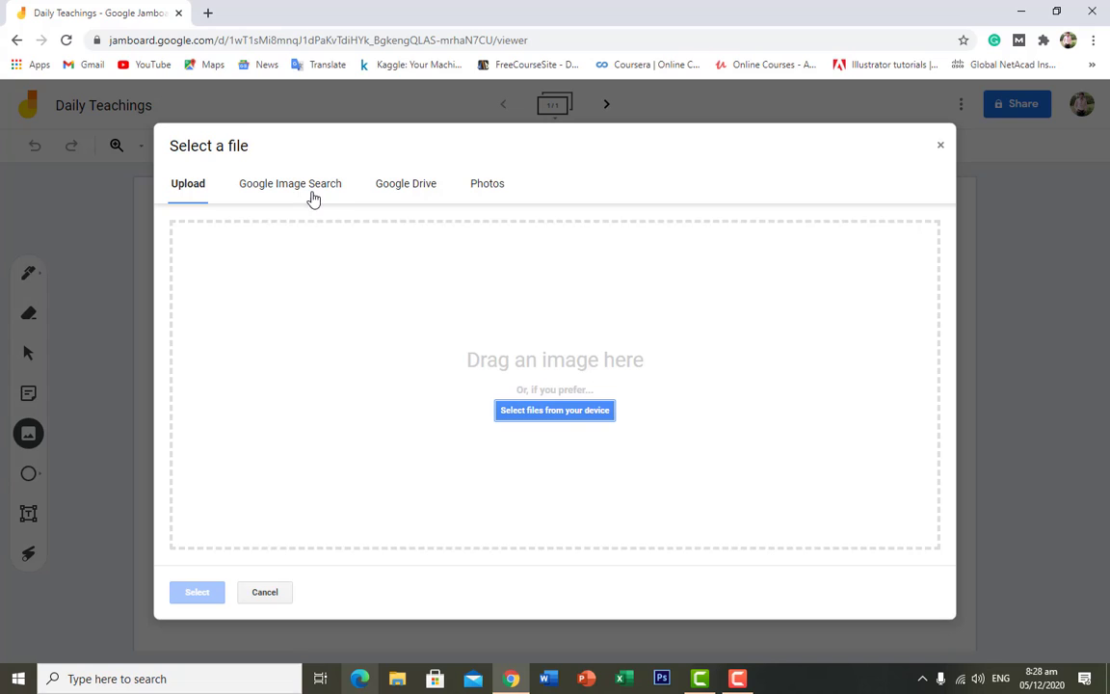
pyautogui.click(269, 189)
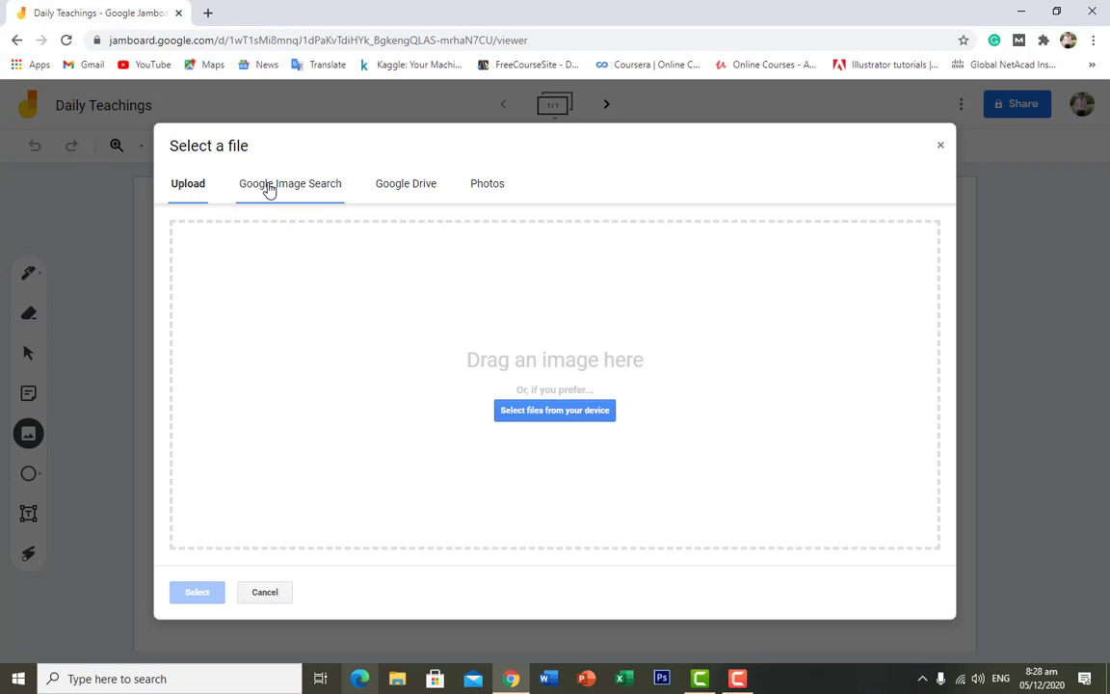
pyautogui.click(488, 188)
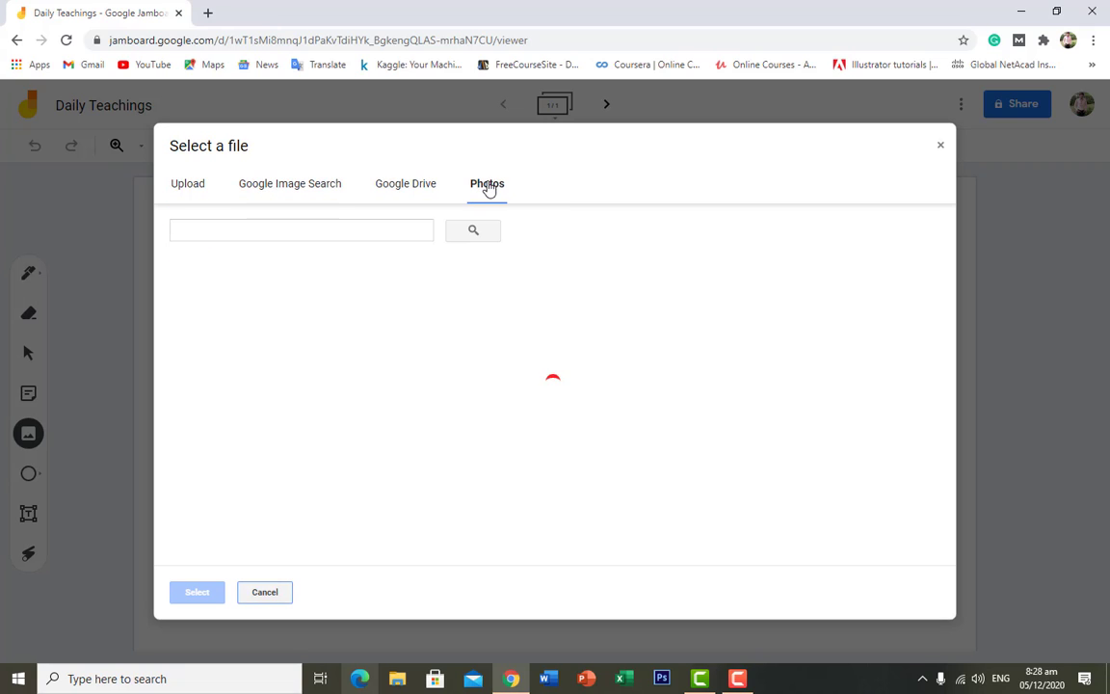
pyautogui.click(249, 187)
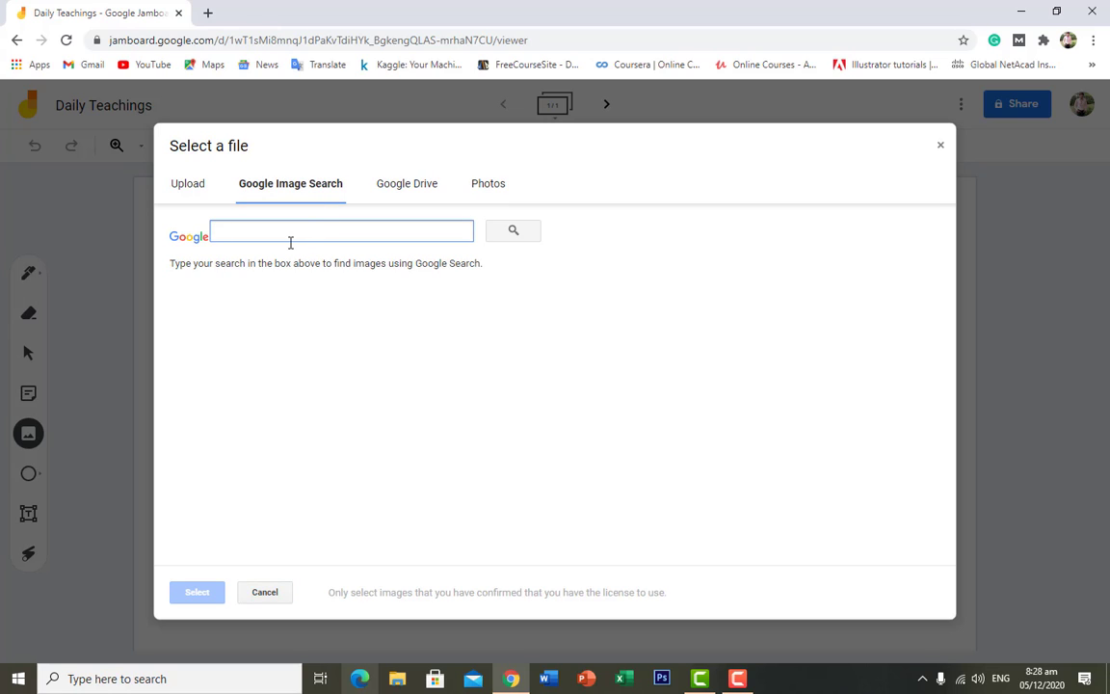
pyautogui.write('jambo')
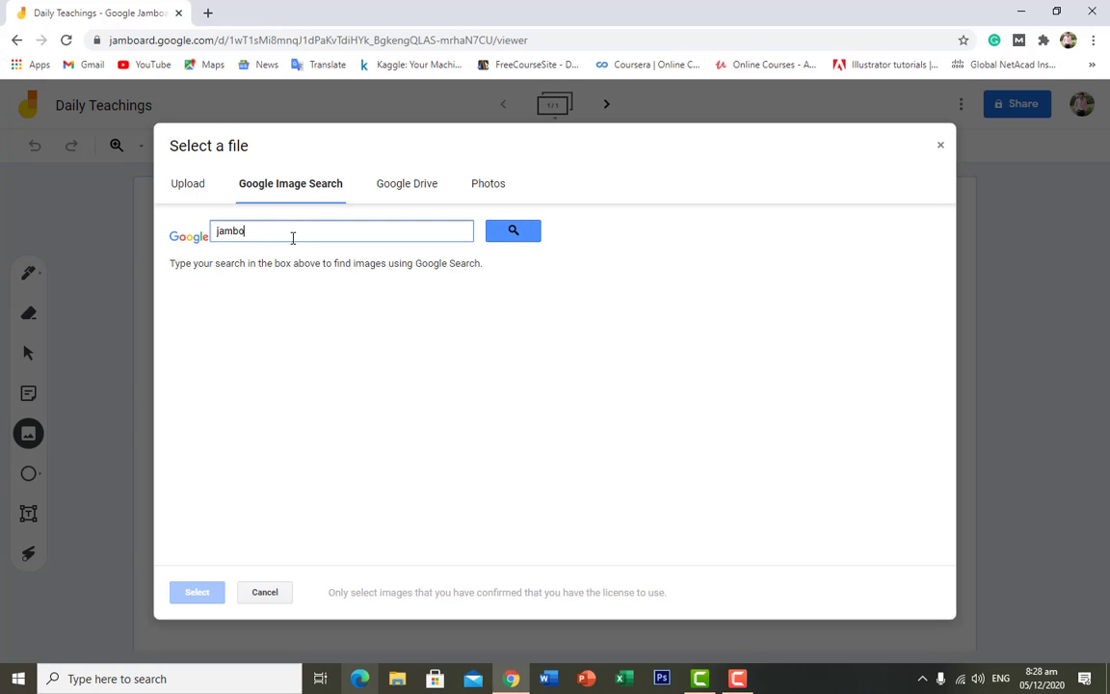
pyautogui.write('ard')
pyautogui.press('Return')
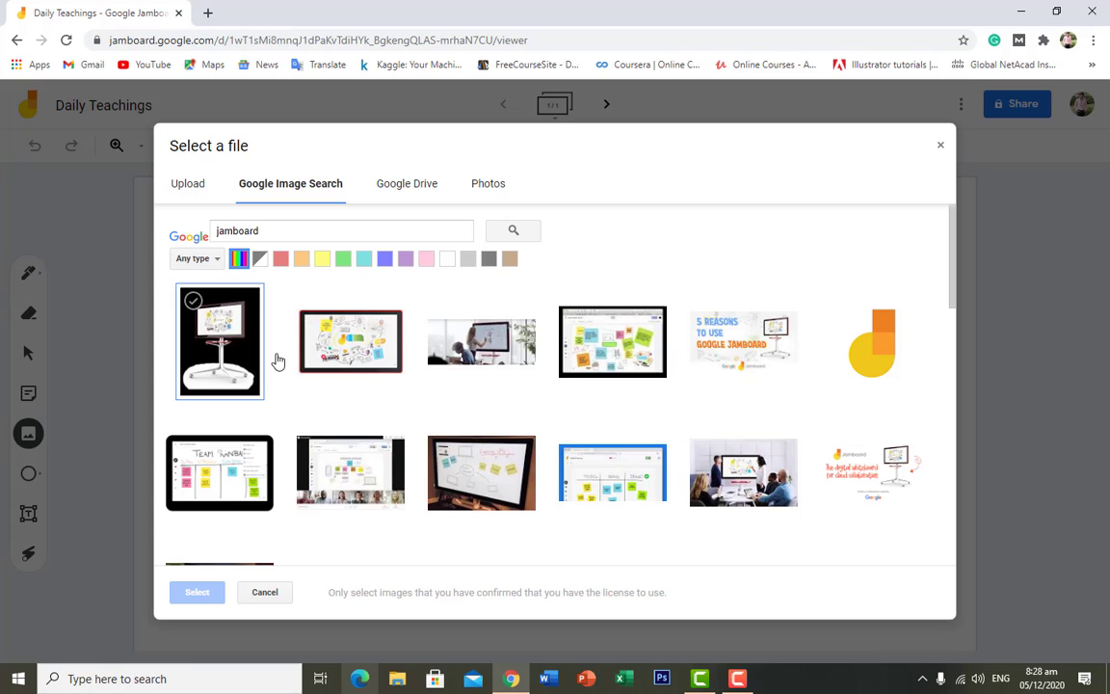
# - Try the red, orange, yellow and green colour filters on the image results, and restore all colours with Any type
pyautogui.click(278, 260)
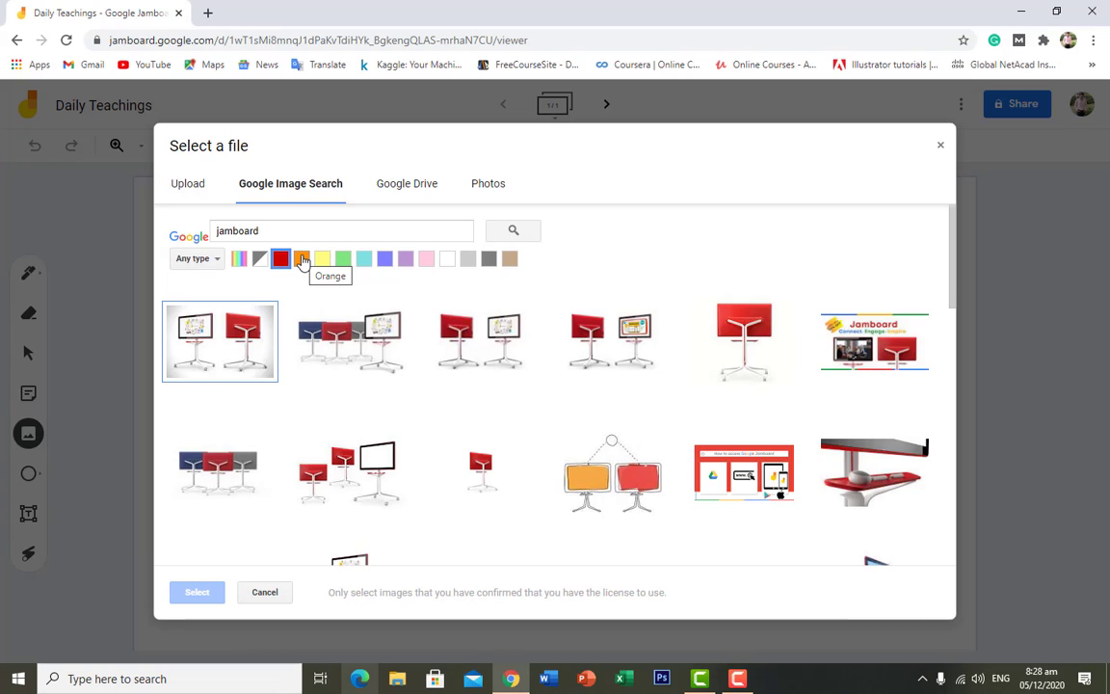
pyautogui.click(301, 260)
pyautogui.click(322, 260)
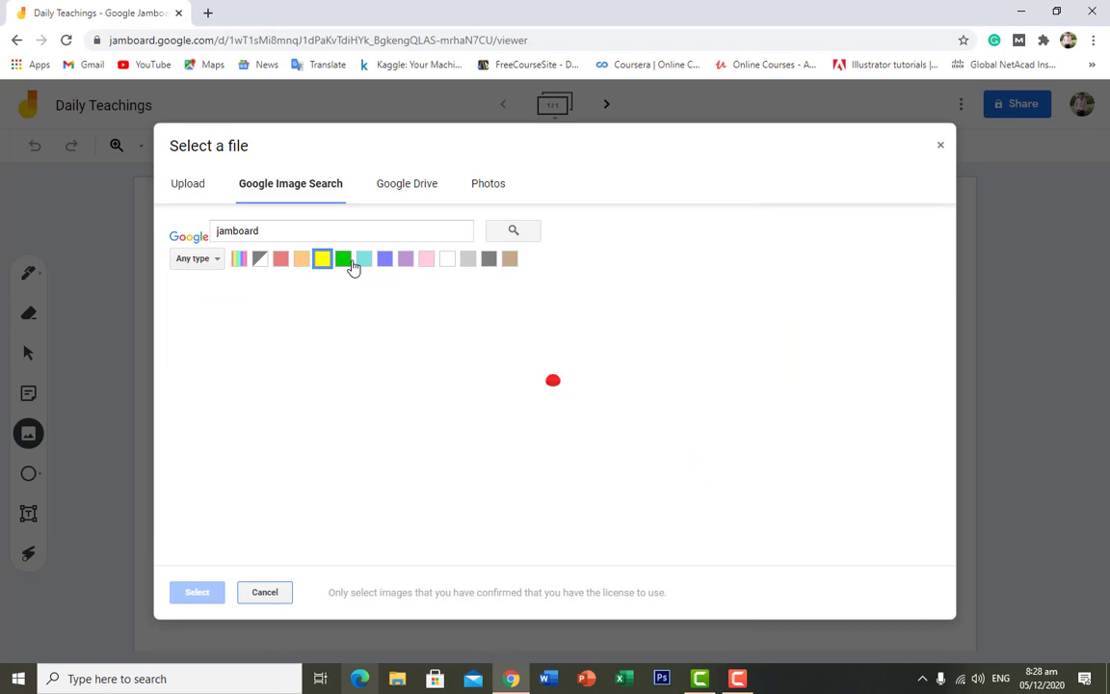
pyautogui.click(344, 260)
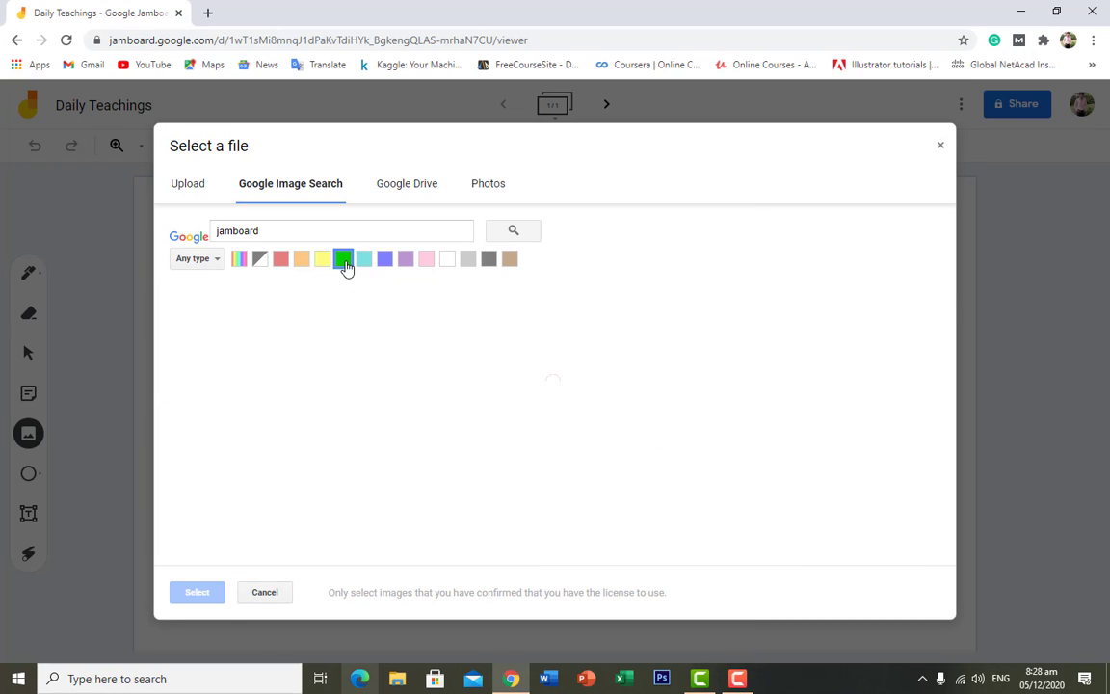
pyautogui.click(239, 259)
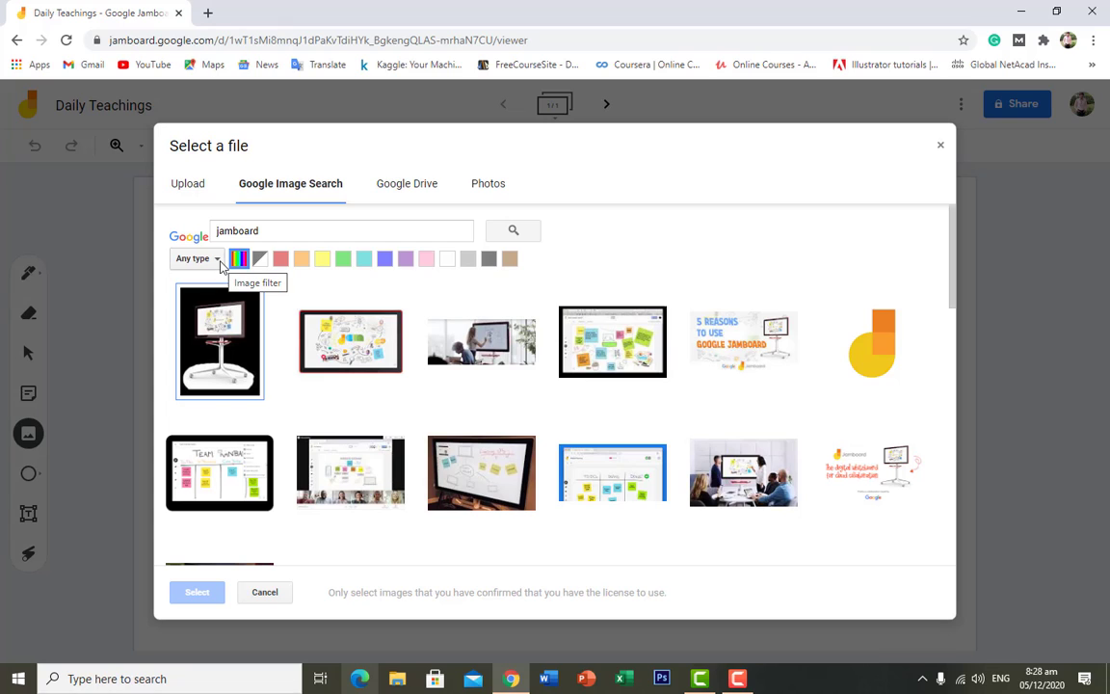
pyautogui.click(217, 259)
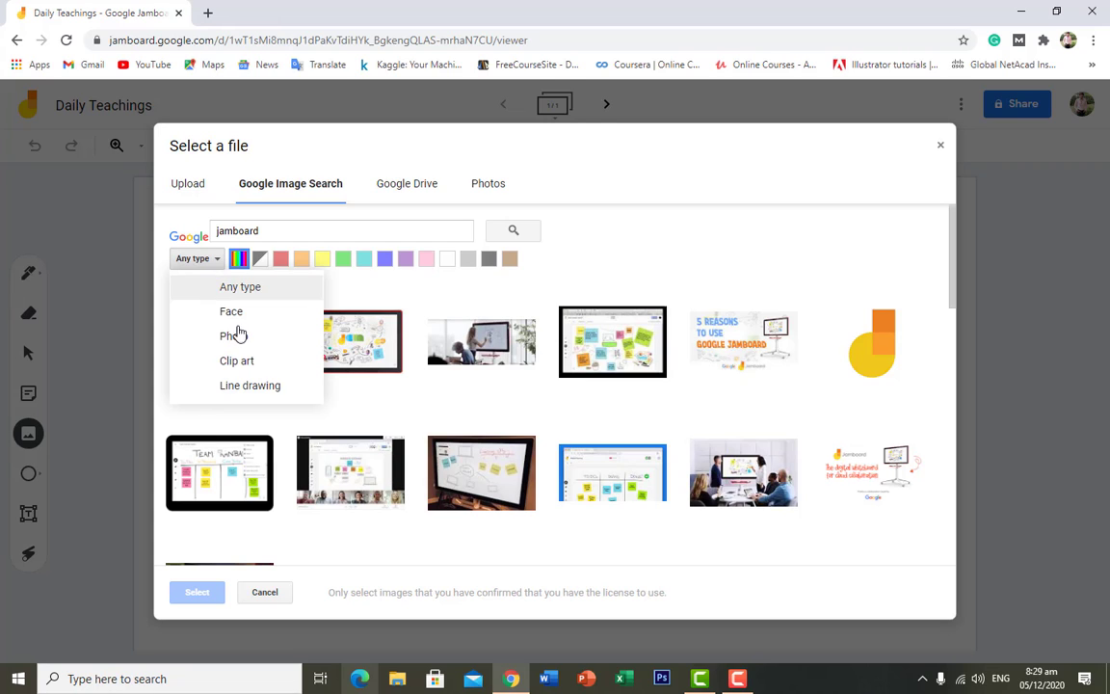
pyautogui.click(232, 287)
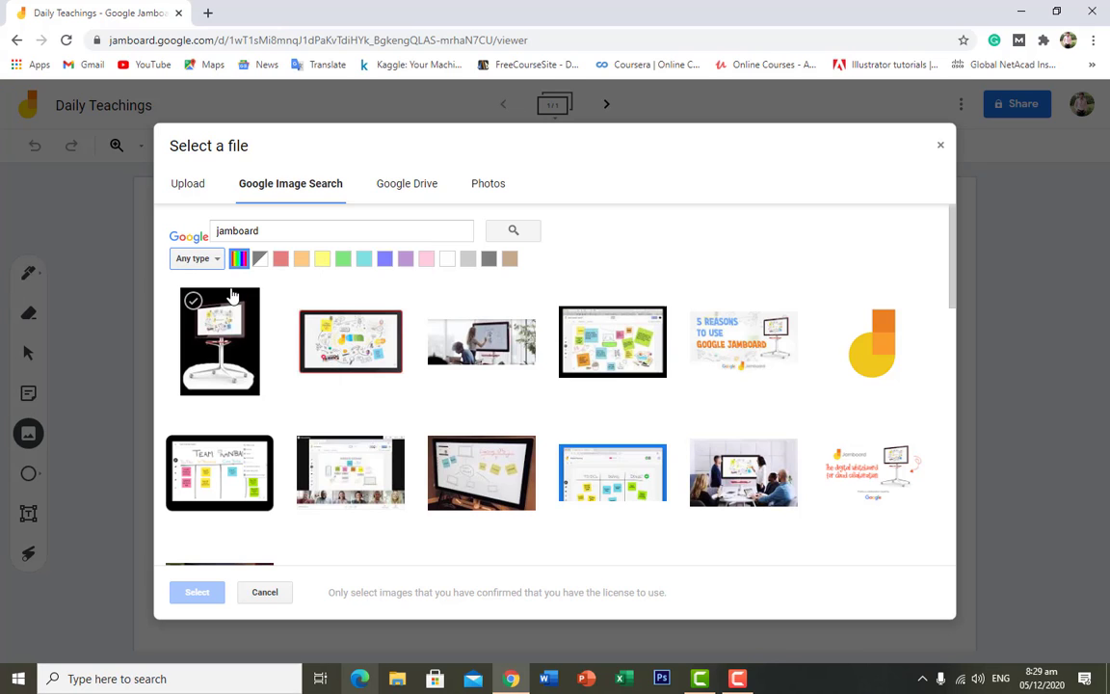
# - Insert the "5 Reasons to Use Google Jamboard" image and move it up and to the right on the frame
pyautogui.click(738, 345)
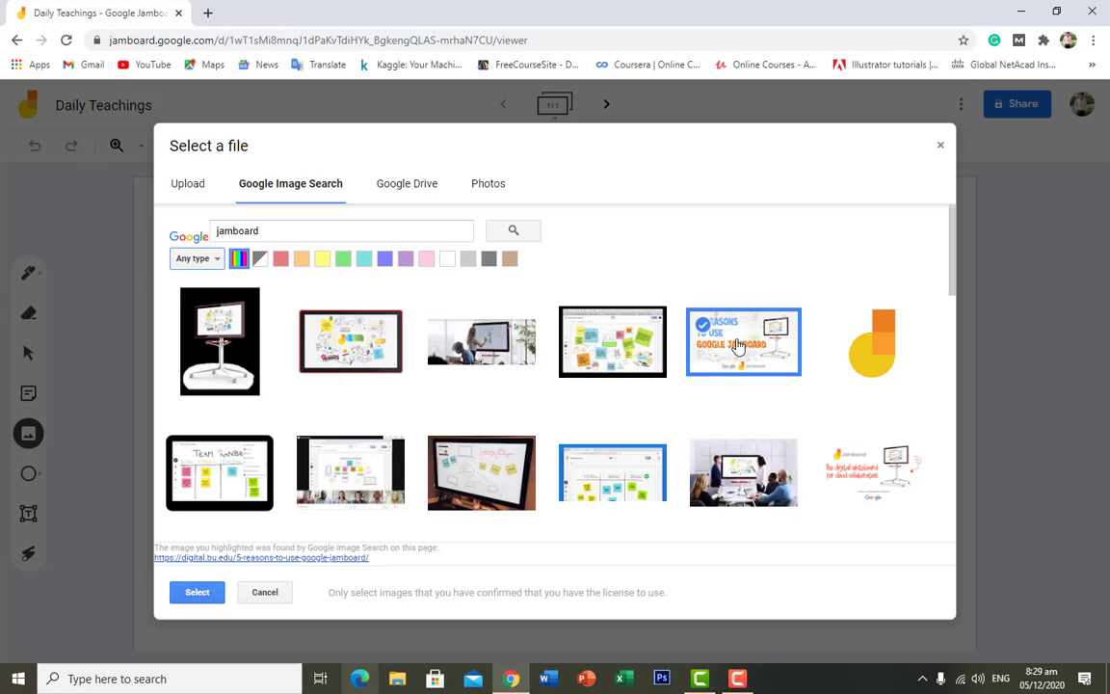
pyautogui.click(198, 593)
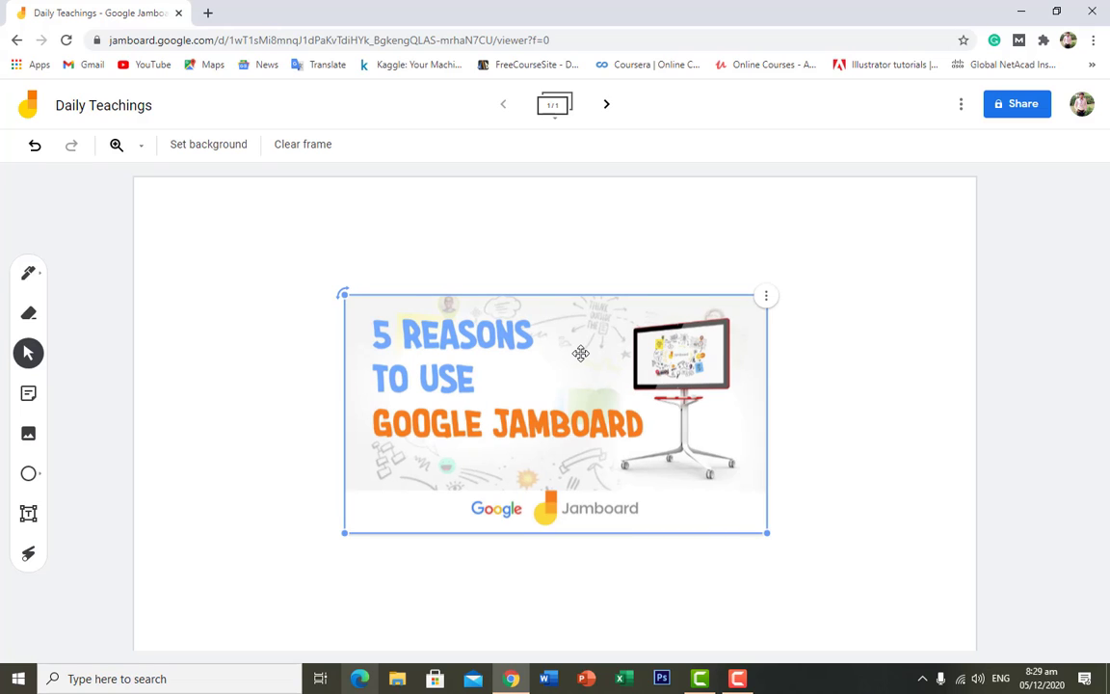
pyautogui.moveTo(580, 353); pyautogui.dragTo(852, 324)
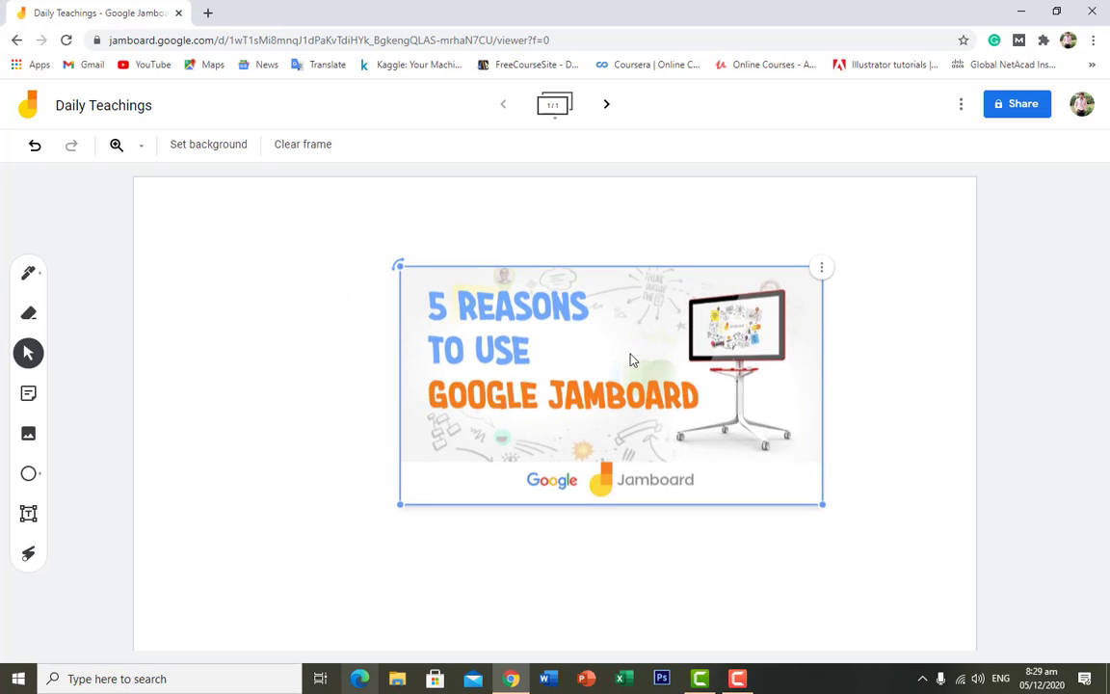